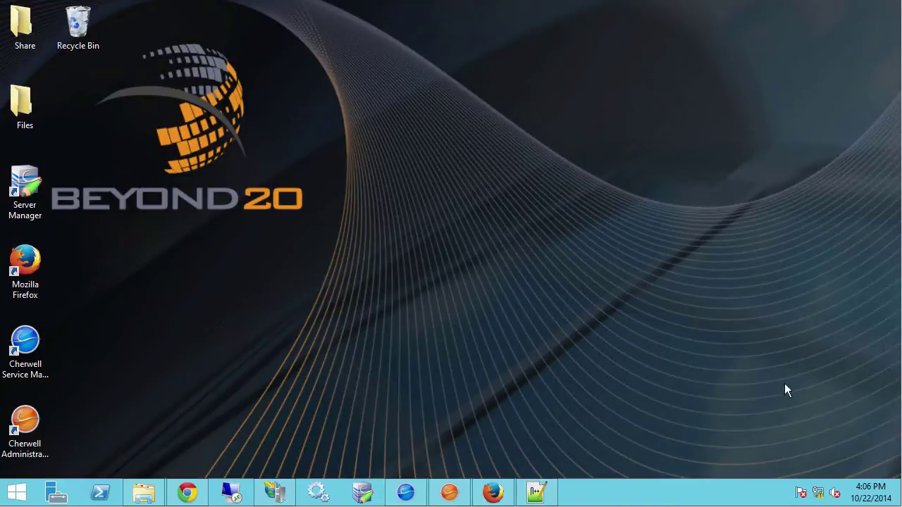
# Switch to Cherwell Service Management Administrator, maximize its window and open the Web Services Manager
pyautogui.click(449, 491)
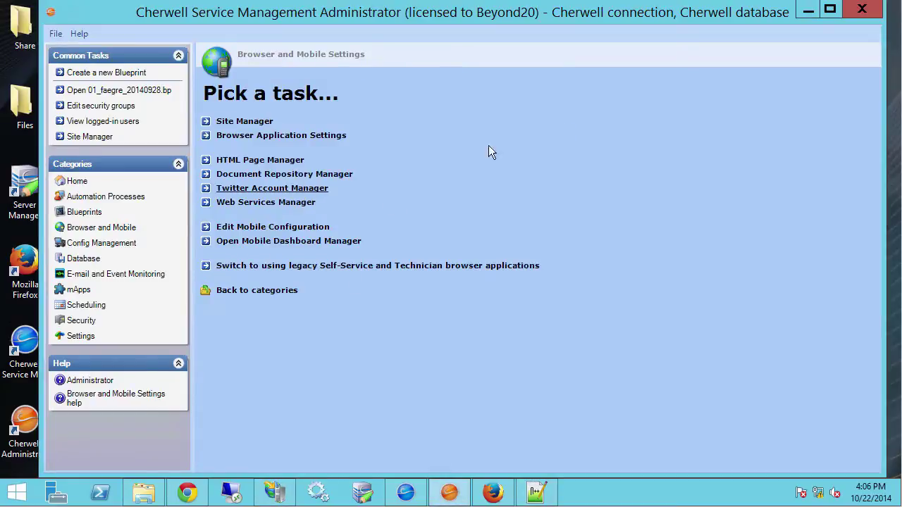
pyautogui.moveTo(461, 16); pyautogui.dragTo(421, 24)
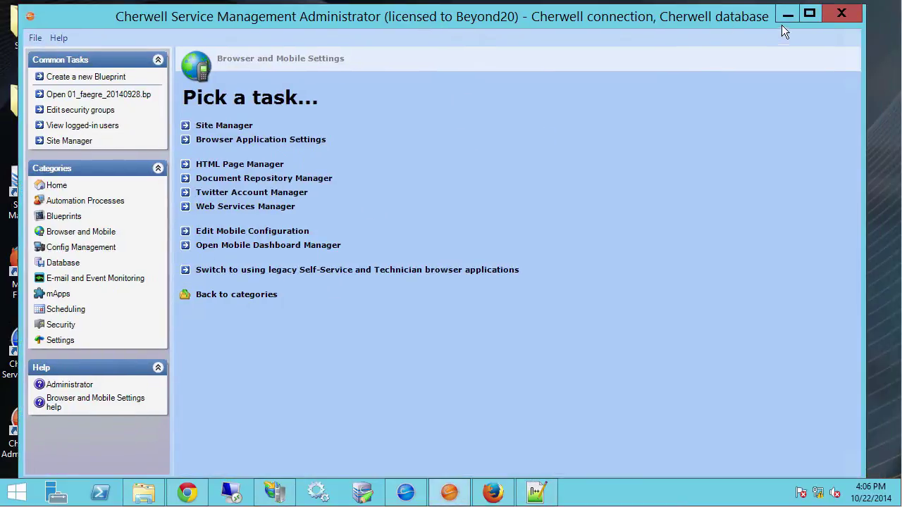
pyautogui.click(808, 14)
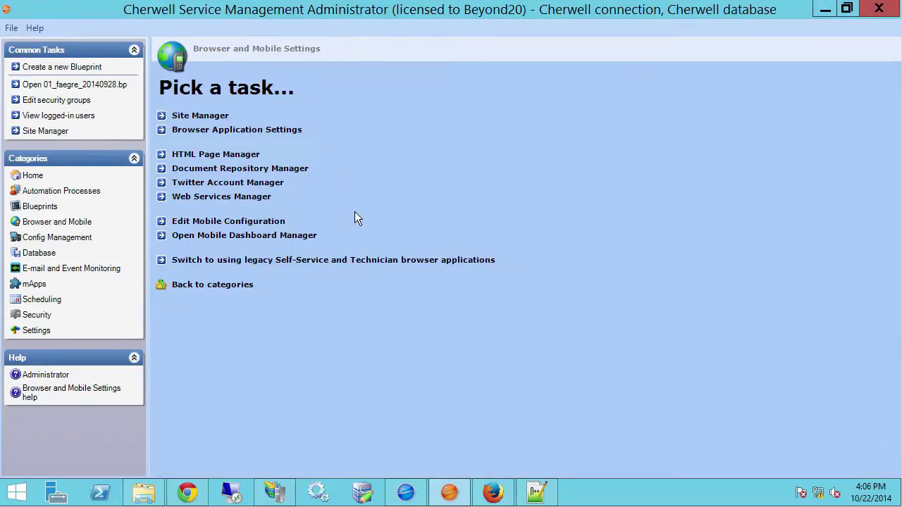
pyautogui.click(228, 200)
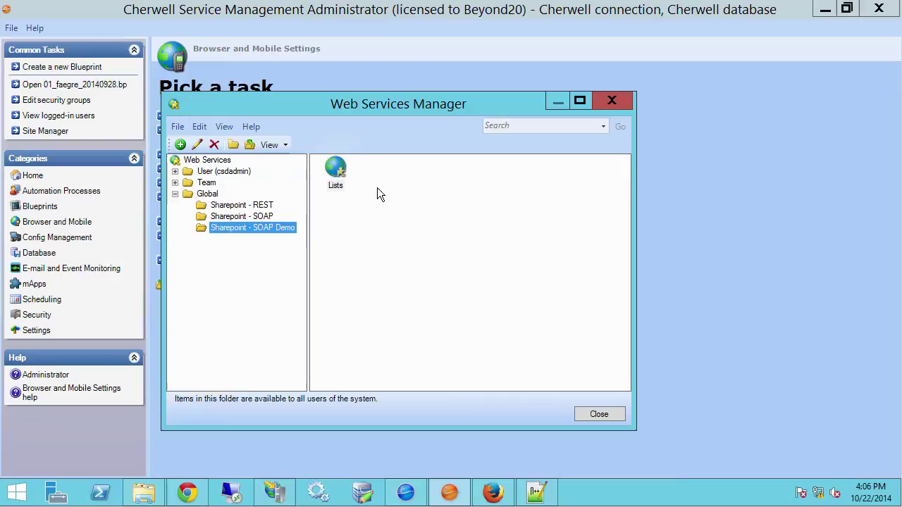
# Review the general settings and methods of the Lists web service, and close the Web Services Manager without changes
pyautogui.rightClick(341, 189)
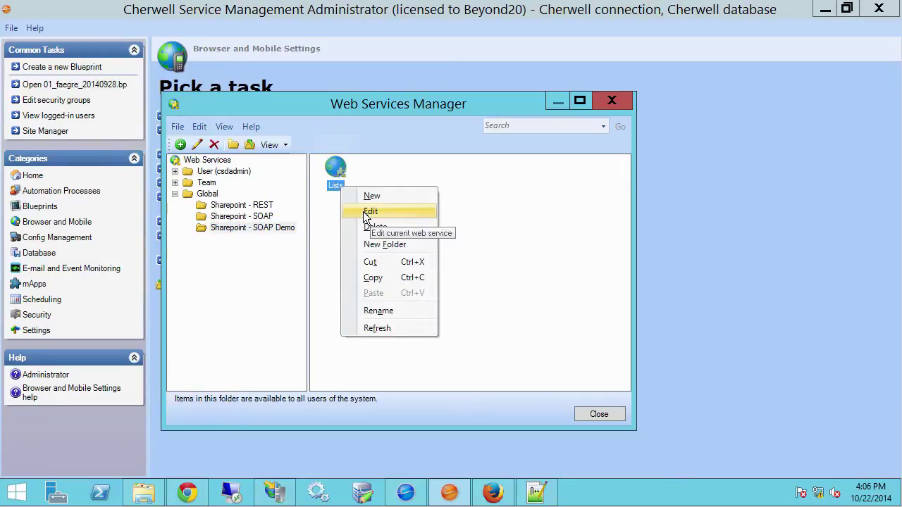
pyautogui.click(366, 210)
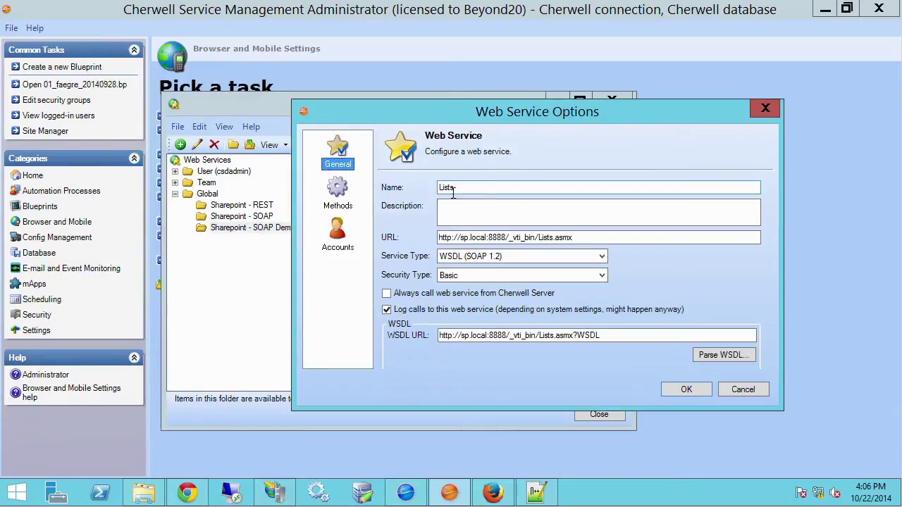
pyautogui.click(346, 205)
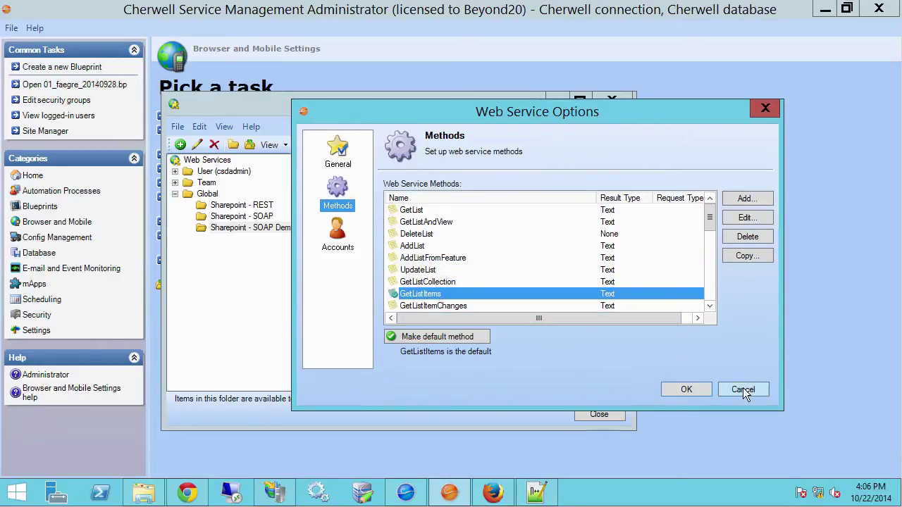
pyautogui.click(743, 388)
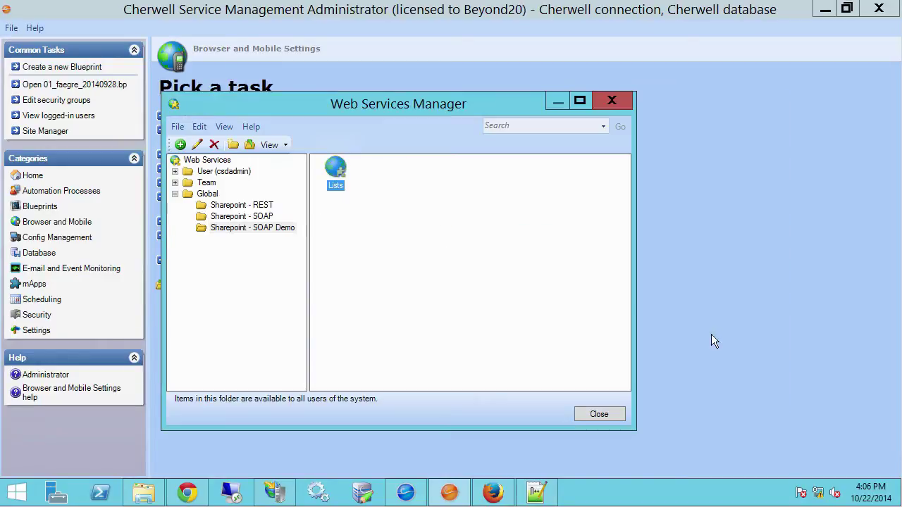
pyautogui.click(598, 414)
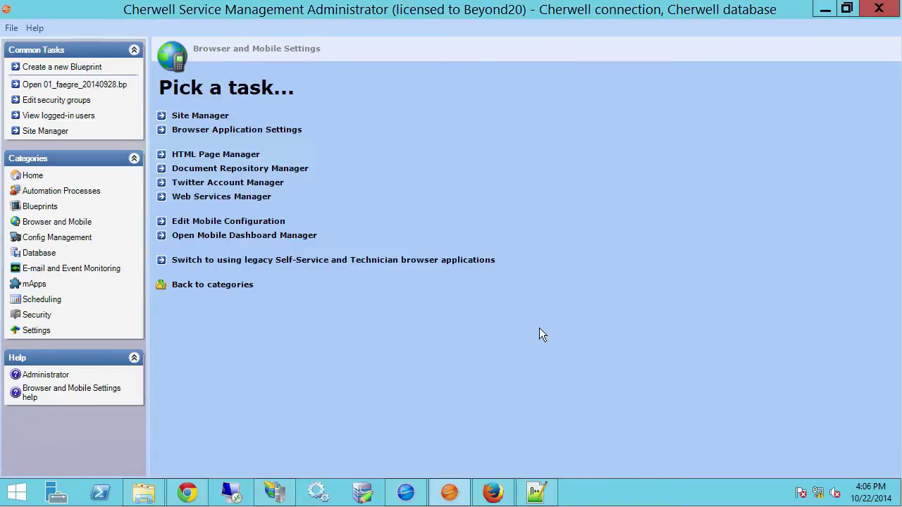
# Switch to Cherwell Service Management and open the Push Tasks to Sharepoint One-Step from the One-Step Action Manager for editing
pyautogui.click(411, 495)
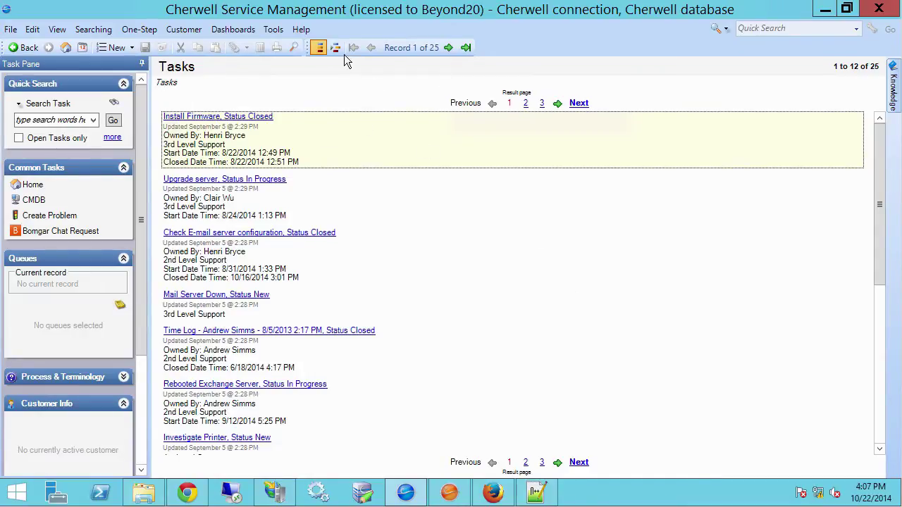
pyautogui.click(139, 30)
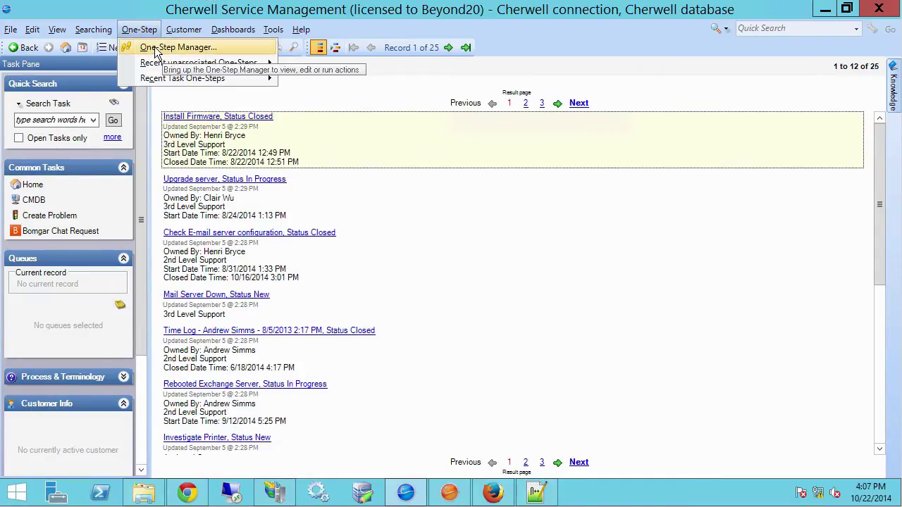
pyautogui.click(157, 49)
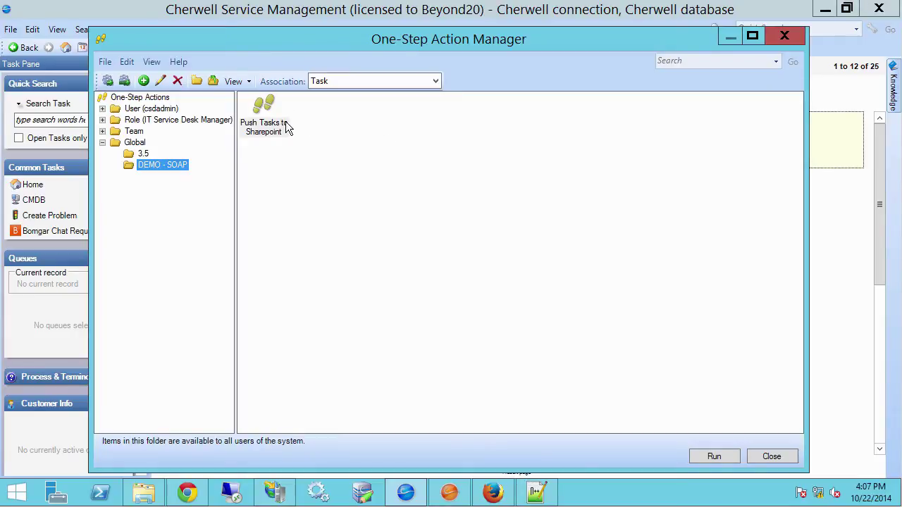
pyautogui.click(305, 174)
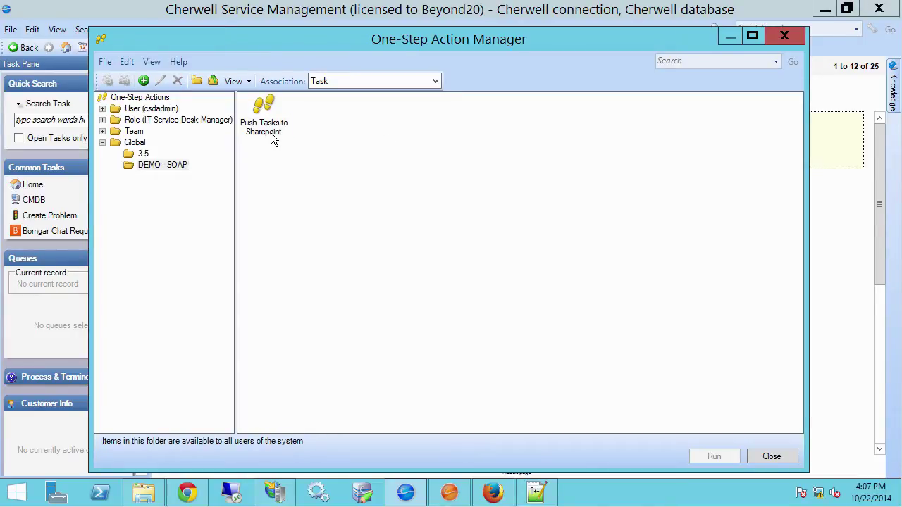
pyautogui.rightClick(272, 134)
pyautogui.click(301, 191)
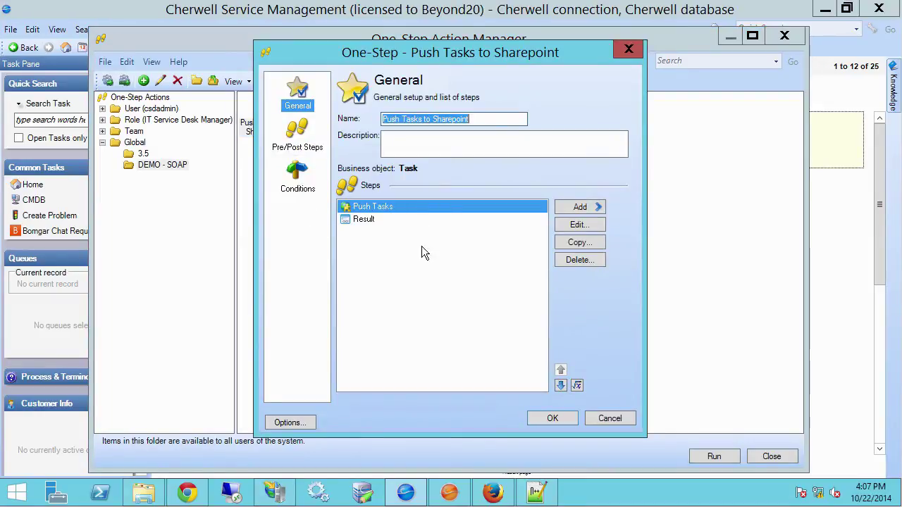
# Remove the Result step from the Push Tasks to Sharepoint One-Step
pyautogui.click(372, 221)
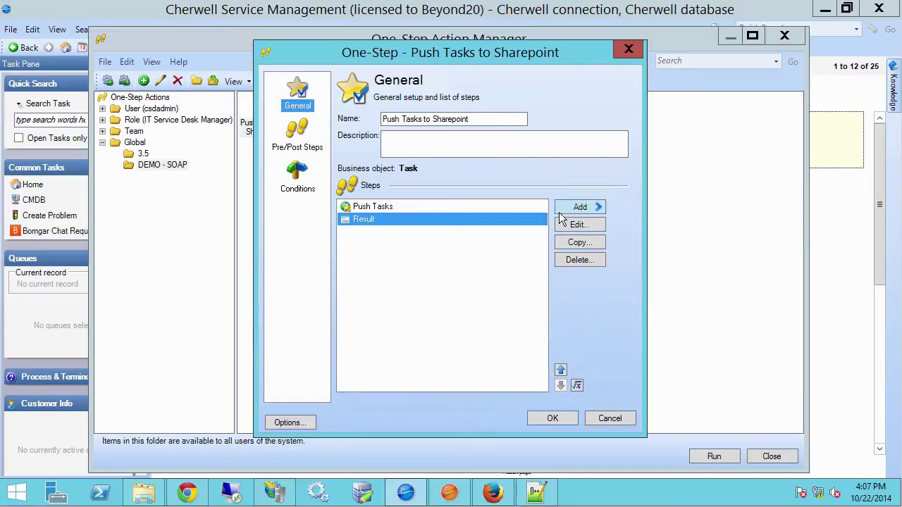
pyautogui.click(587, 258)
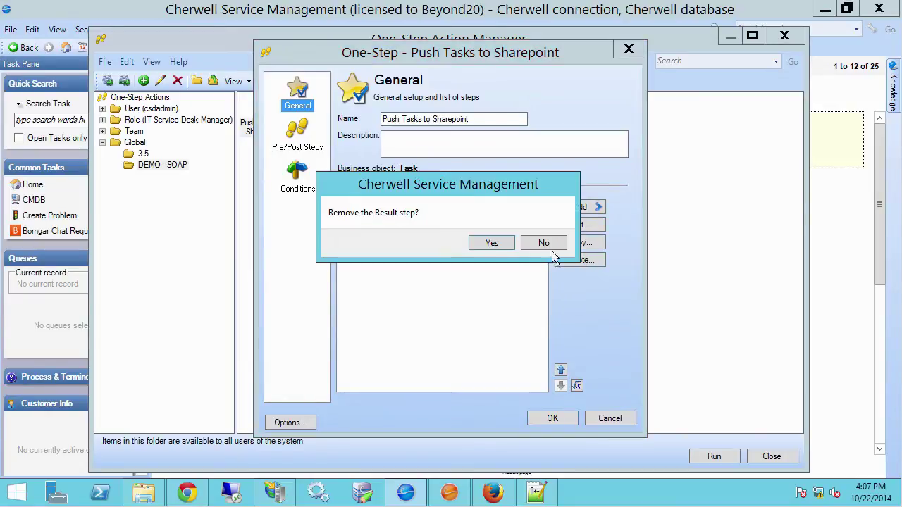
pyautogui.click(500, 244)
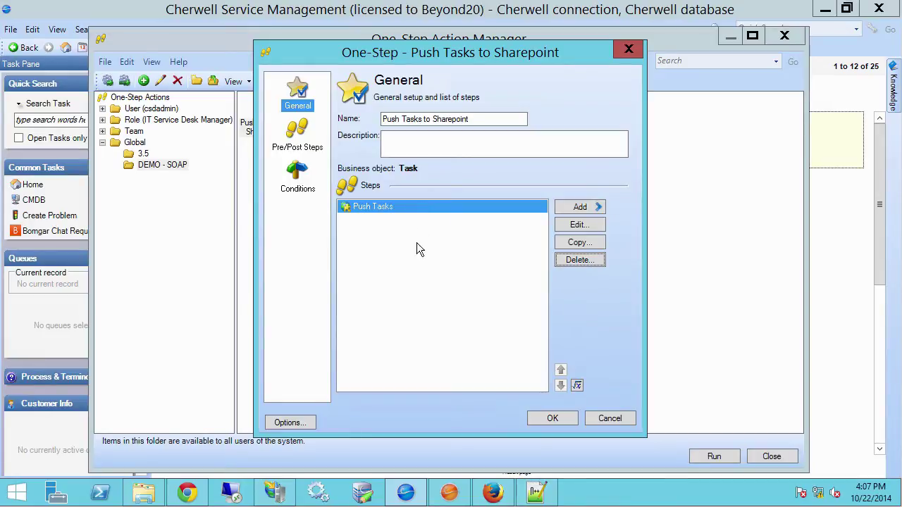
# Open the Push Tasks web service step and examine its updates parameter in a maximized window
pyautogui.click(595, 227)
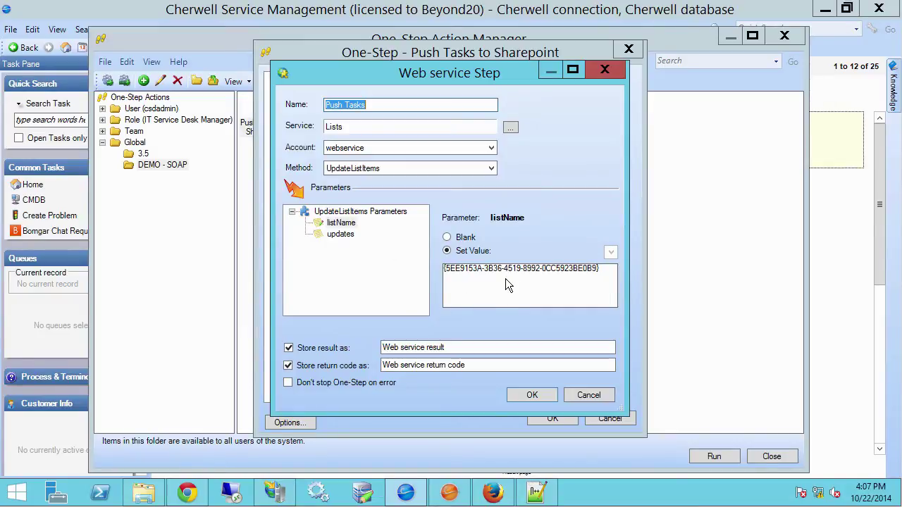
pyautogui.click(352, 236)
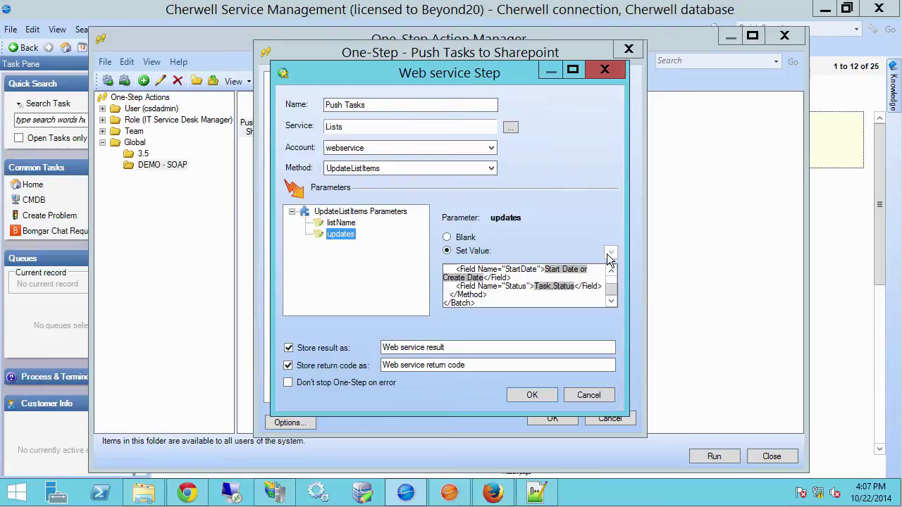
pyautogui.click(572, 73)
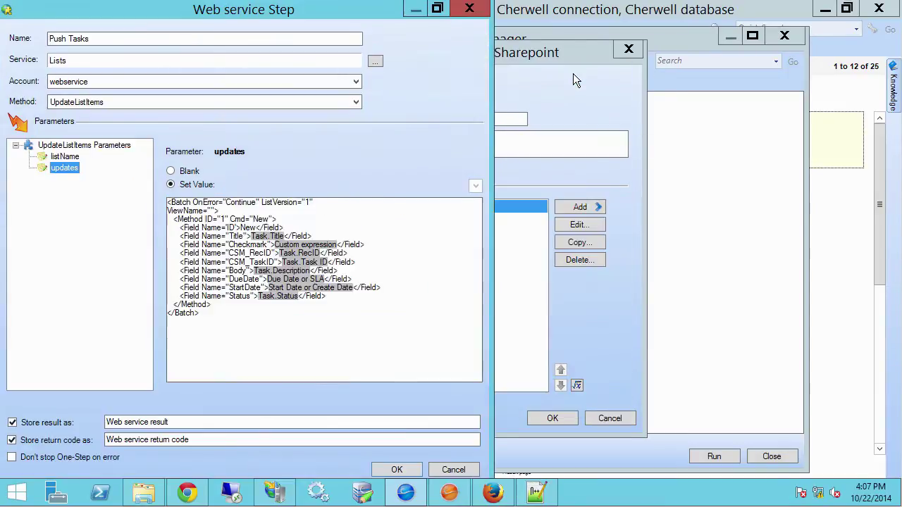
pyautogui.click(299, 255)
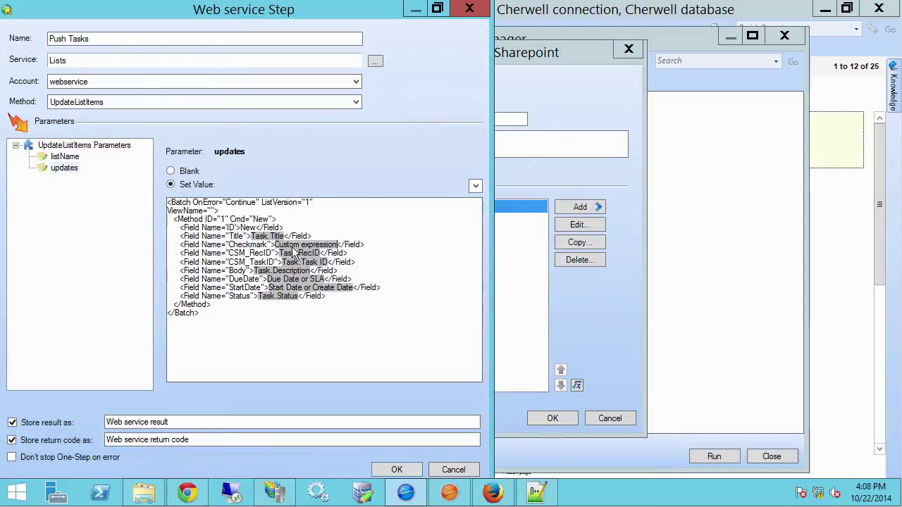
# Inspect the Due Date or SLA expression in the updates parameter, including its default case's date calculation, without changing it
pyautogui.rightClick(289, 286)
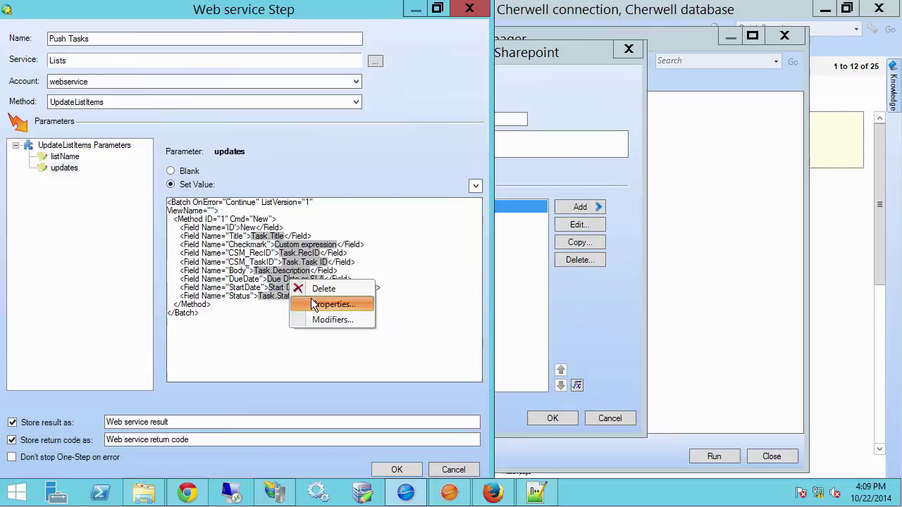
pyautogui.click(314, 304)
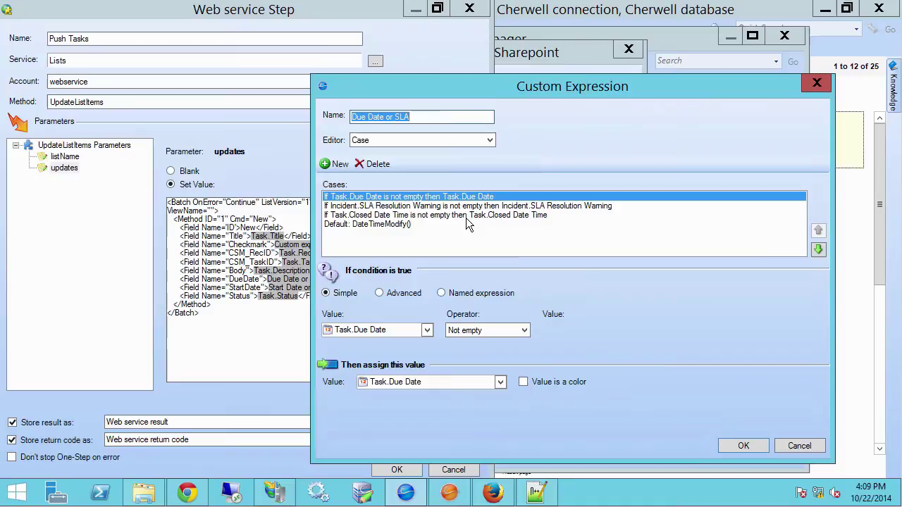
pyautogui.click(375, 226)
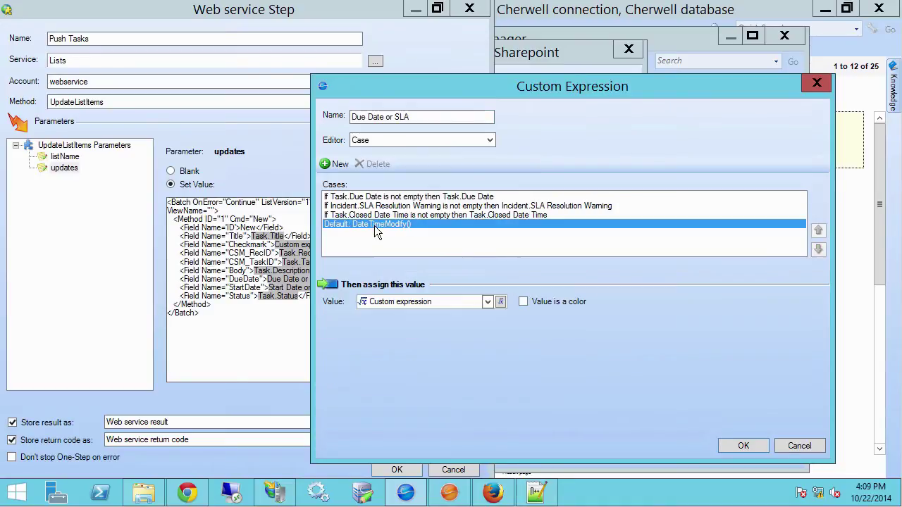
pyautogui.click(500, 301)
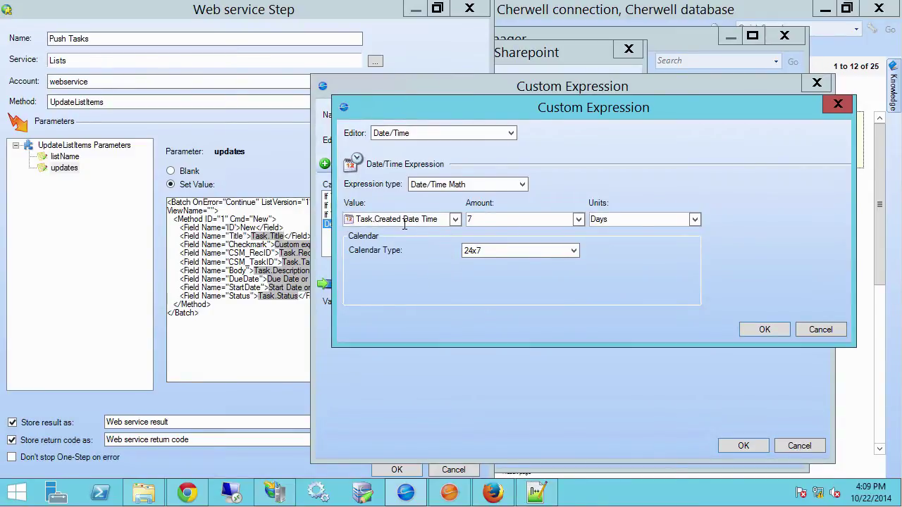
pyautogui.click(838, 328)
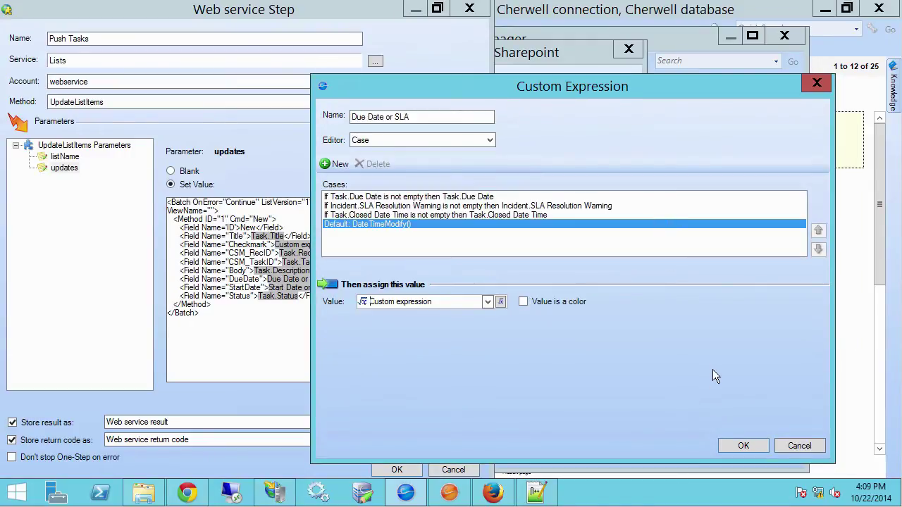
pyautogui.click(793, 446)
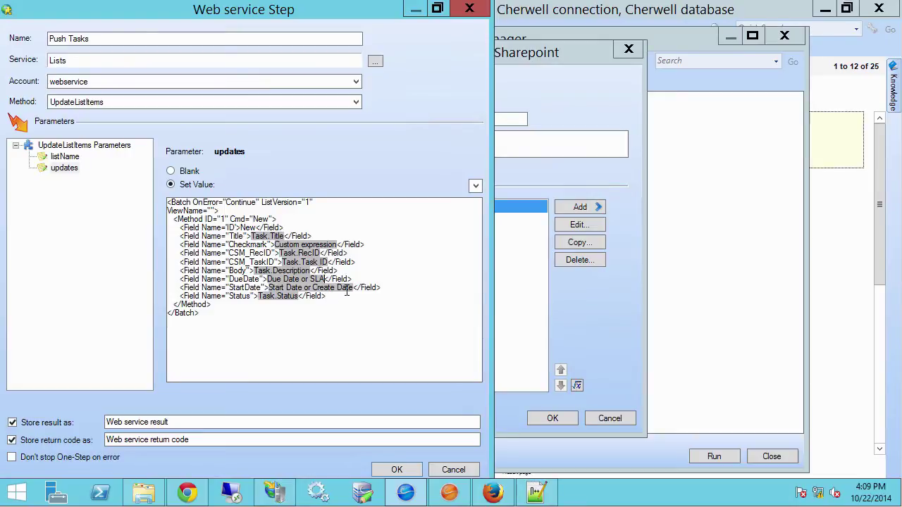
# Inspect the Due Date or SLA token's format modifier, including its custom date format and the available format options
pyautogui.rightClick(296, 284)
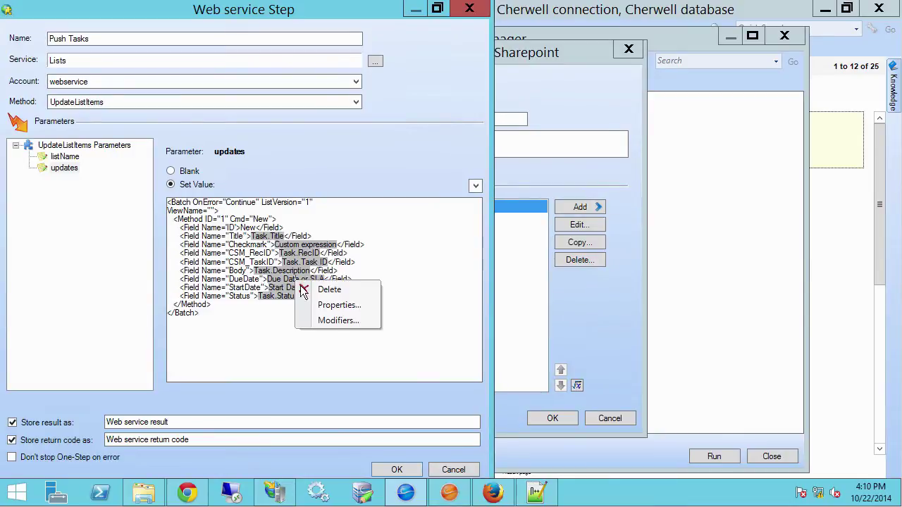
pyautogui.click(335, 322)
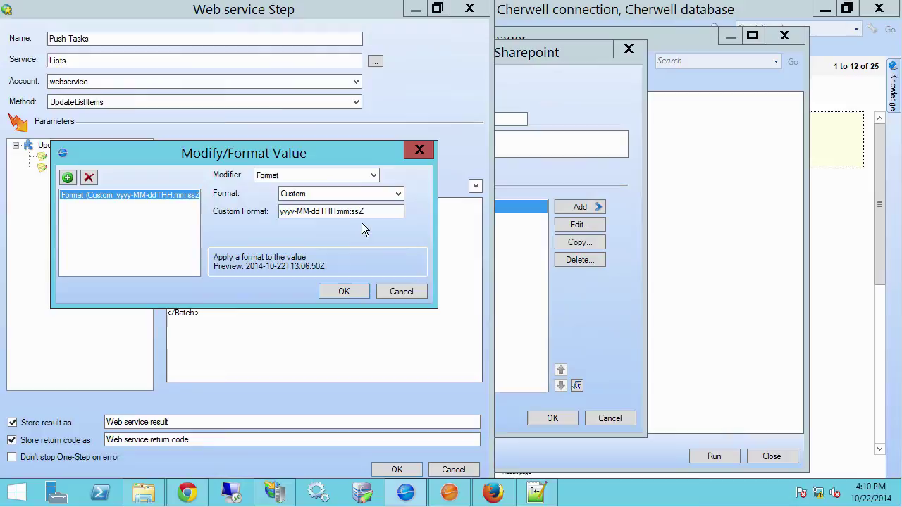
pyautogui.moveTo(382, 212); pyautogui.dragTo(269, 212)
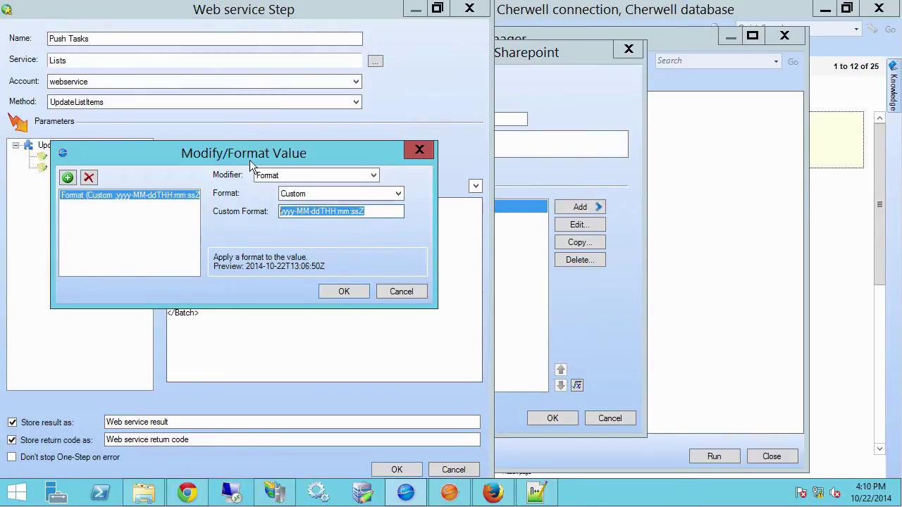
pyautogui.click(396, 194)
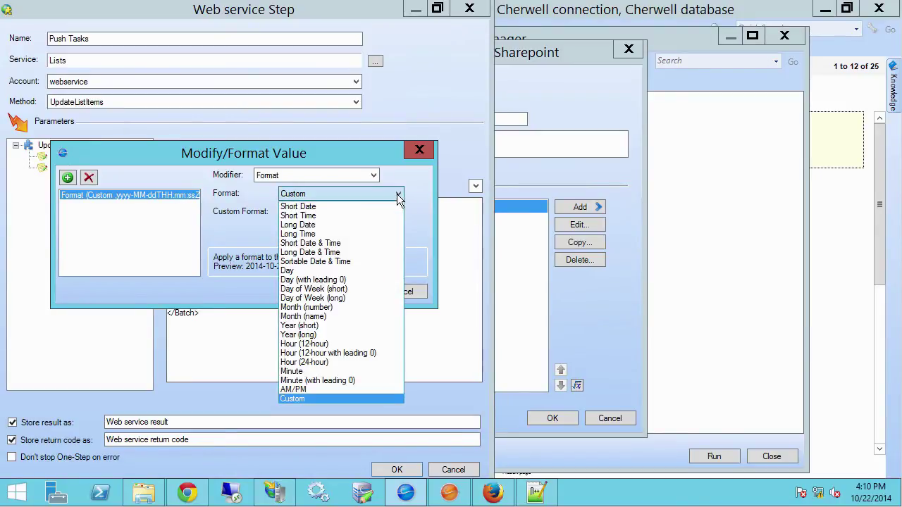
pyautogui.click(397, 194)
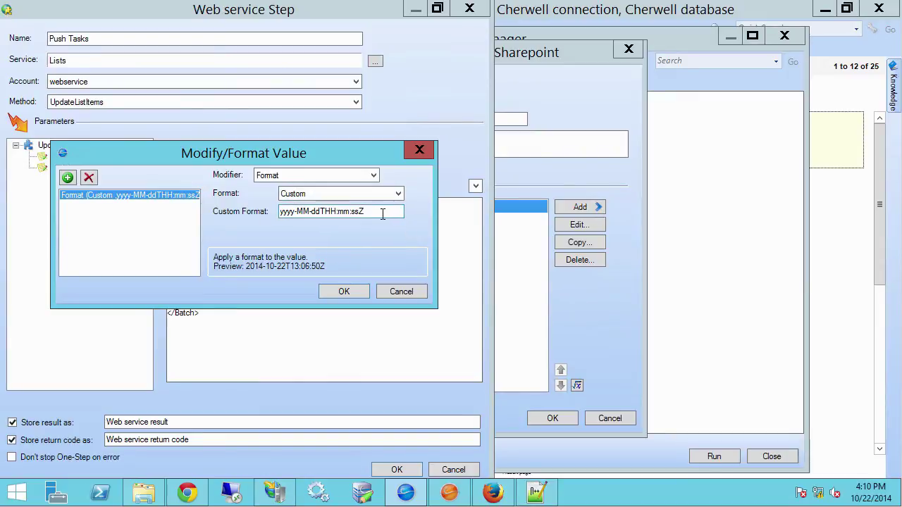
pyautogui.click(345, 292)
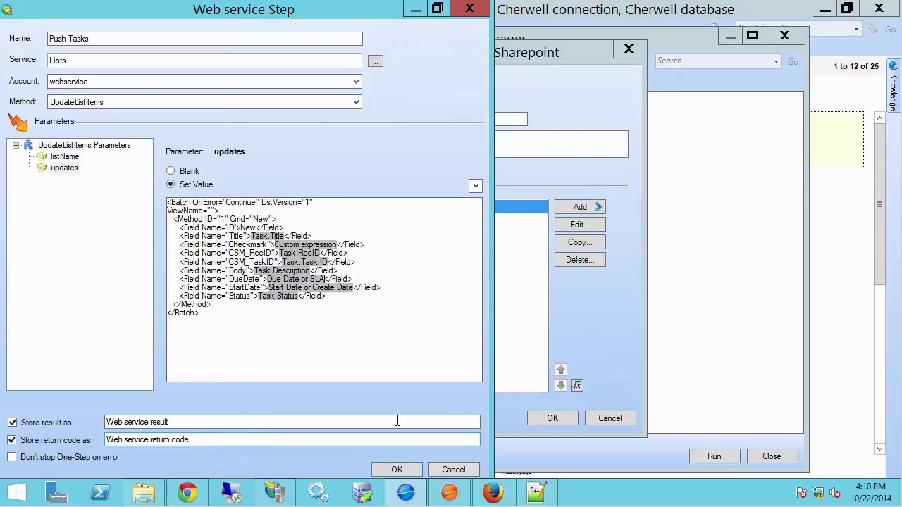
# Close the Push Tasks step and its One-Step without saving, and close the One-Step Action Manager
pyautogui.click(456, 470)
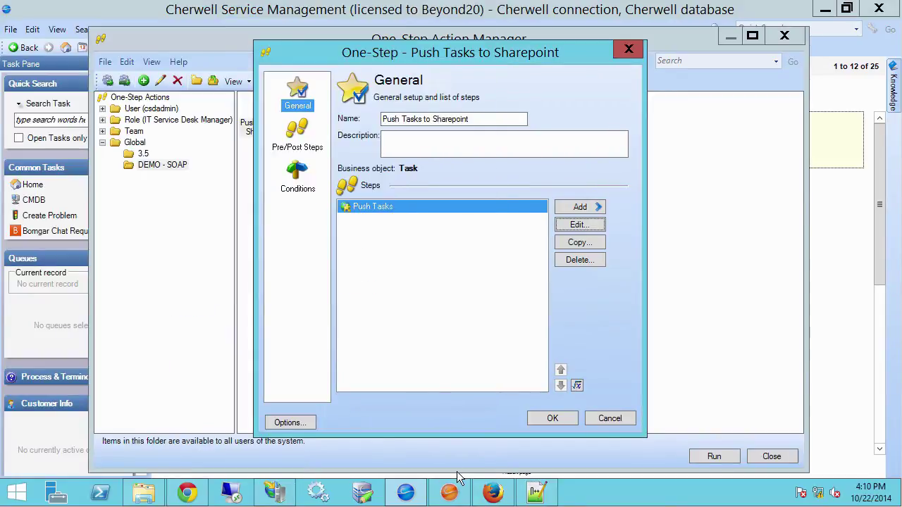
pyautogui.click(608, 418)
pyautogui.click(766, 455)
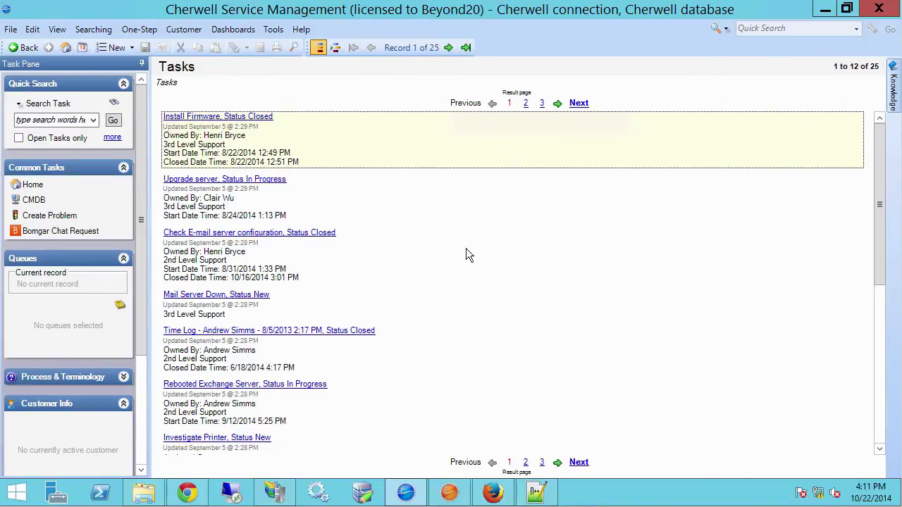
# Open the One-Step Action Manager and run the Push Tasks to Sharepoint One-Step for the whole group of tasks
pyautogui.click(141, 28)
pyautogui.click(151, 46)
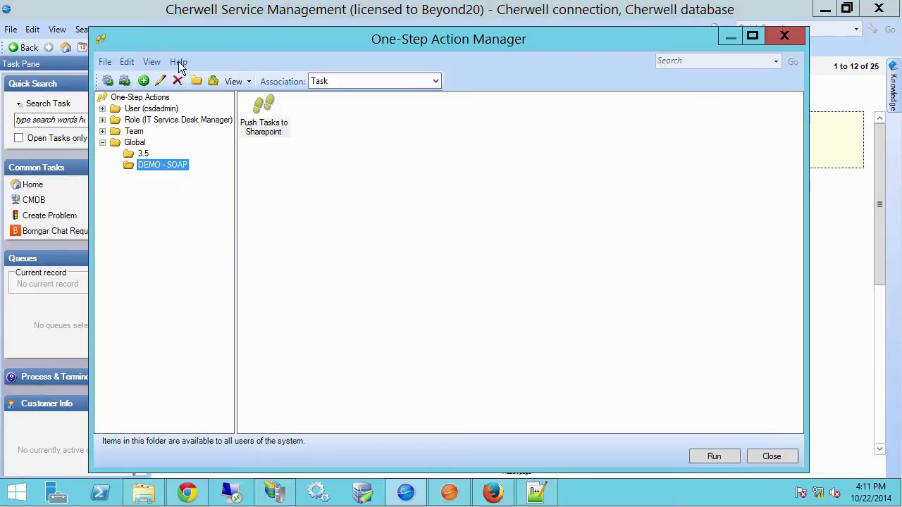
pyautogui.rightClick(263, 135)
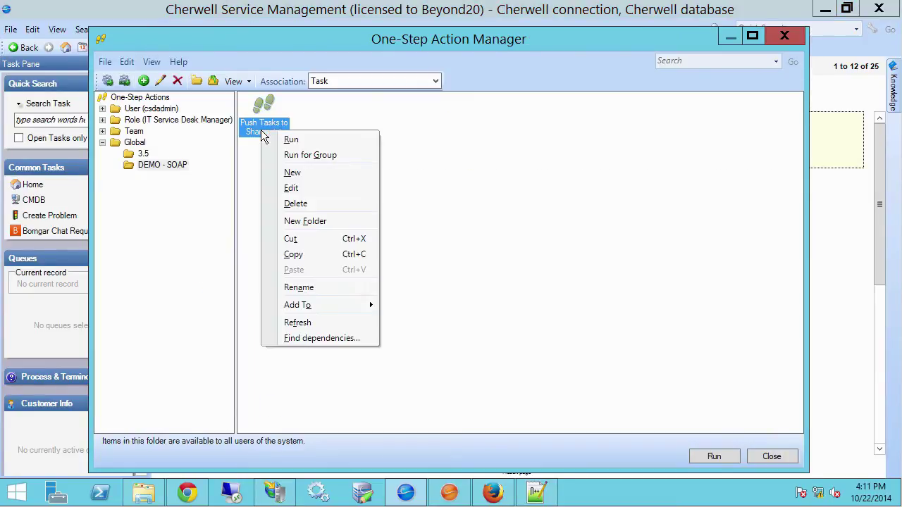
pyautogui.click(350, 154)
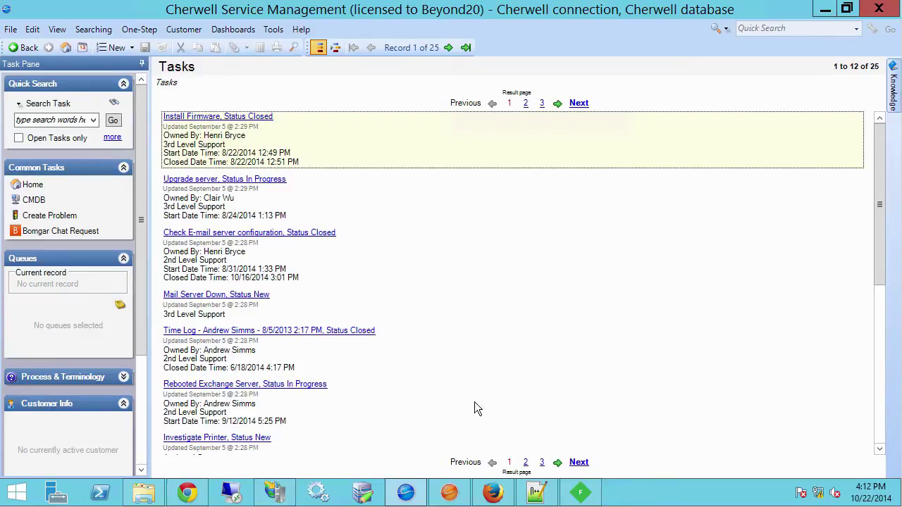
# Switch to Firefox, reload the SharePoint MyTasks list and examine the pushed tasks' dates, CSM IDs, descriptions and statuses
pyautogui.click(493, 493)
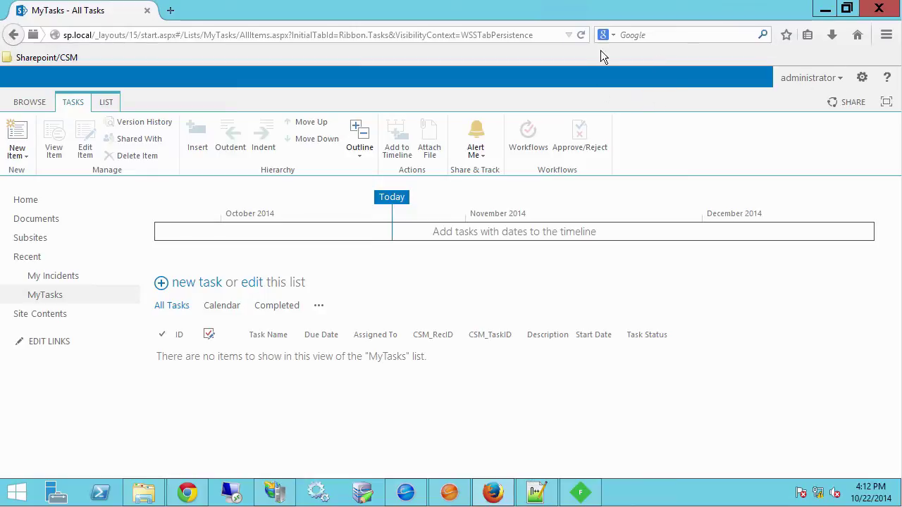
pyautogui.click(581, 34)
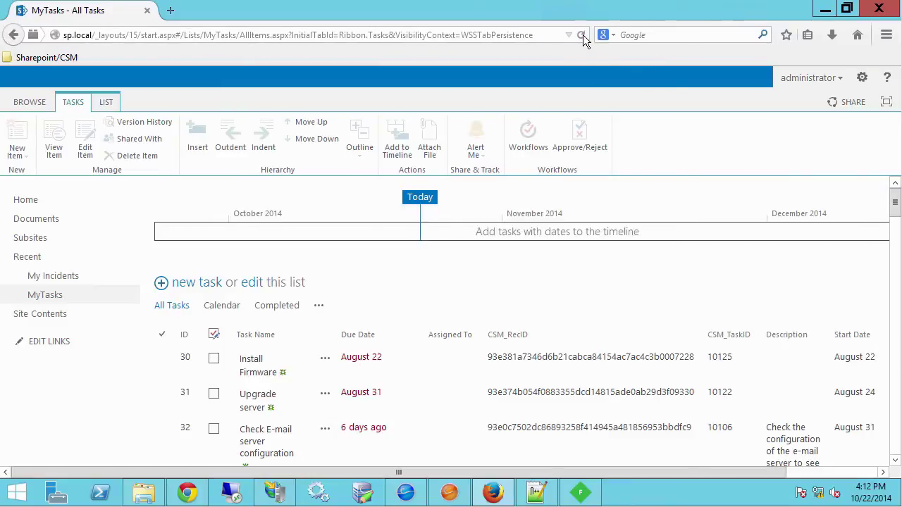
pyautogui.moveTo(895, 204)
pyautogui.mouseDown()
pyautogui.moveTo(896, 231)
pyautogui.moveTo(895, 214)
pyautogui.mouseUp()
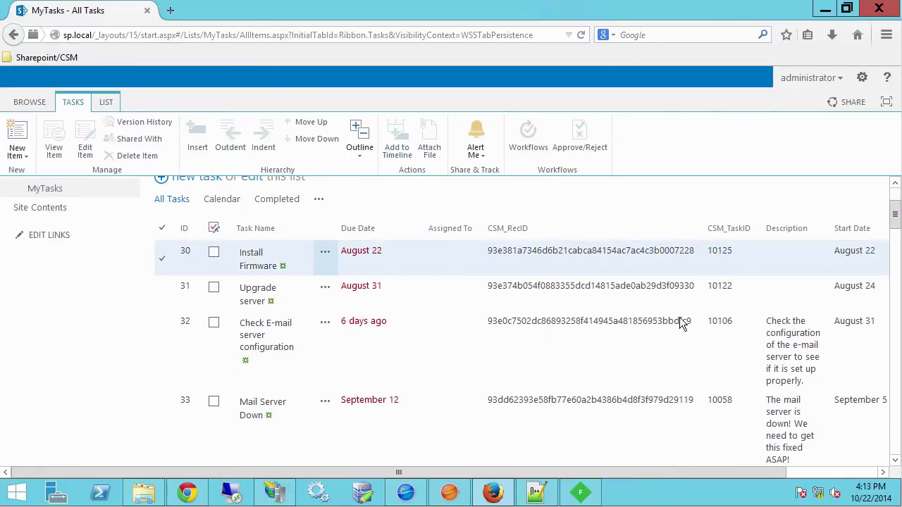
pyautogui.moveTo(542, 476); pyautogui.dragTo(751, 477)
pyautogui.click(650, 260)
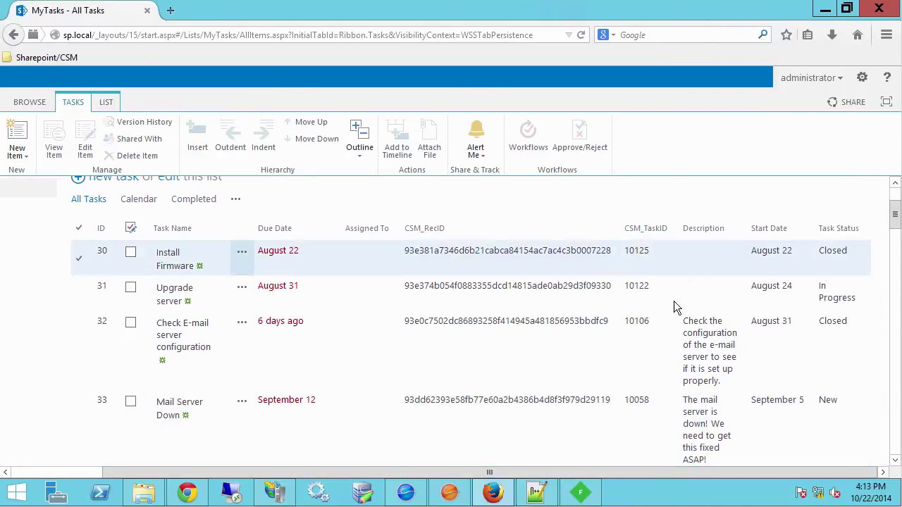
pyautogui.moveTo(894, 223); pyautogui.dragTo(896, 239)
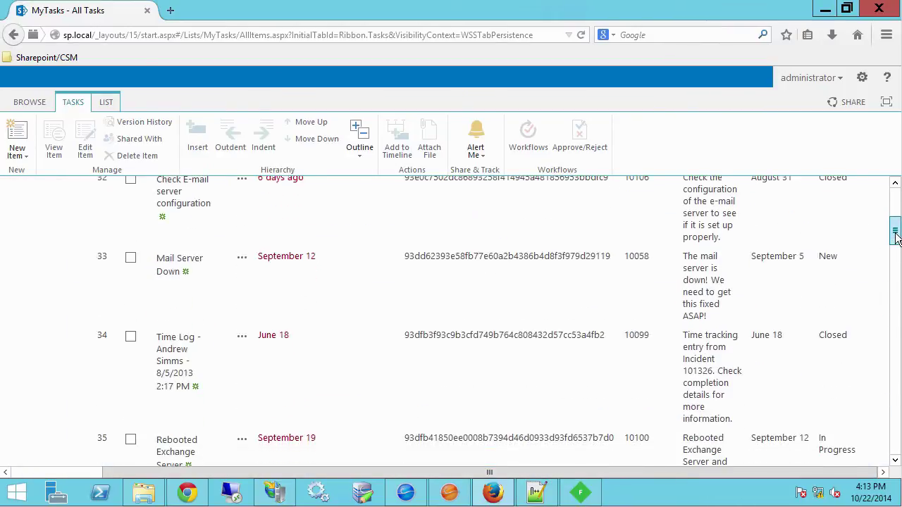
pyautogui.scroll(4, 810, 240)
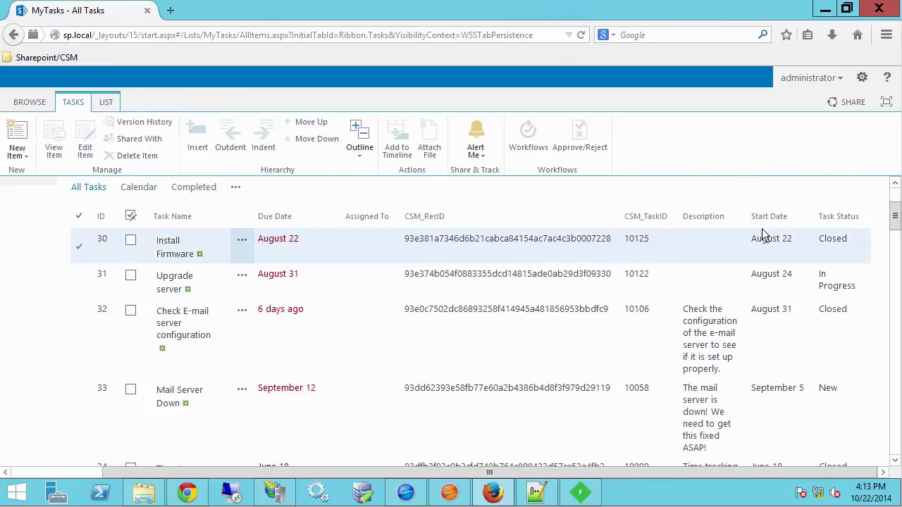
pyautogui.moveTo(894, 220); pyautogui.dragTo(896, 246)
pyautogui.click(830, 360)
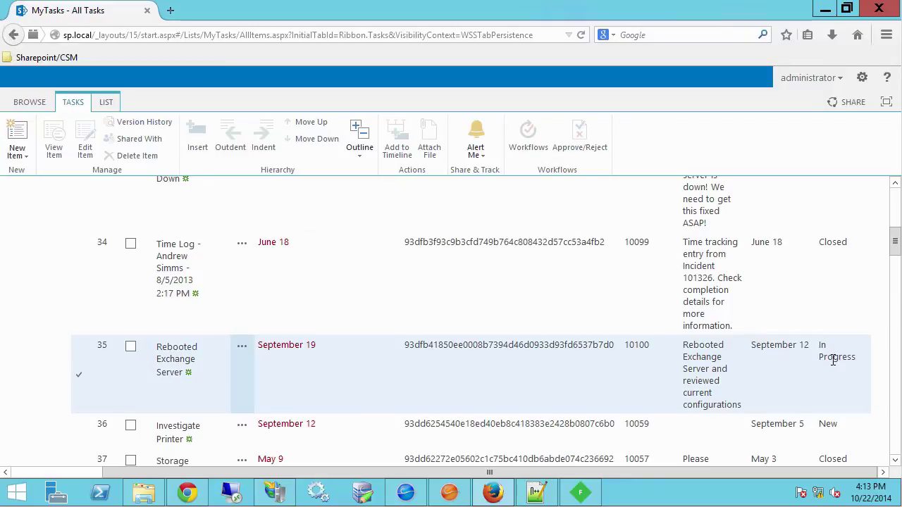
pyautogui.scroll(-2, 833, 360)
pyautogui.click(834, 365)
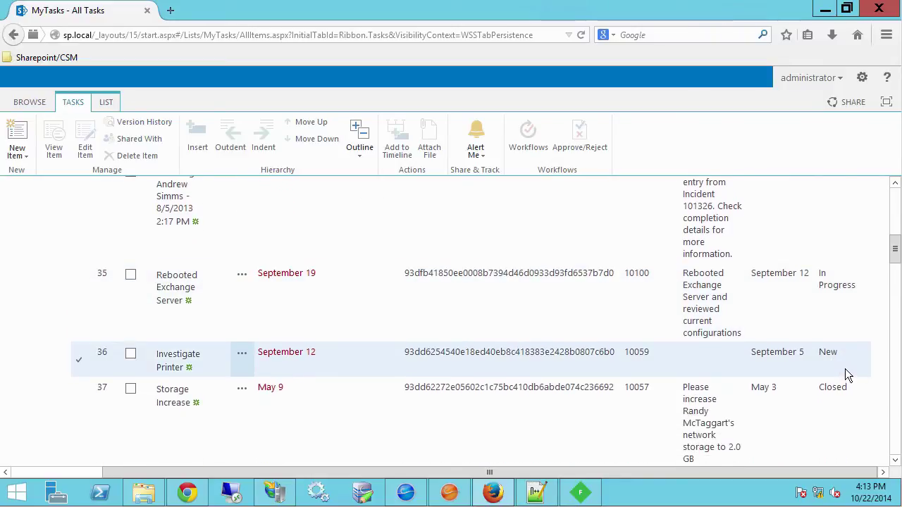
pyautogui.scroll(-2, 887, 289)
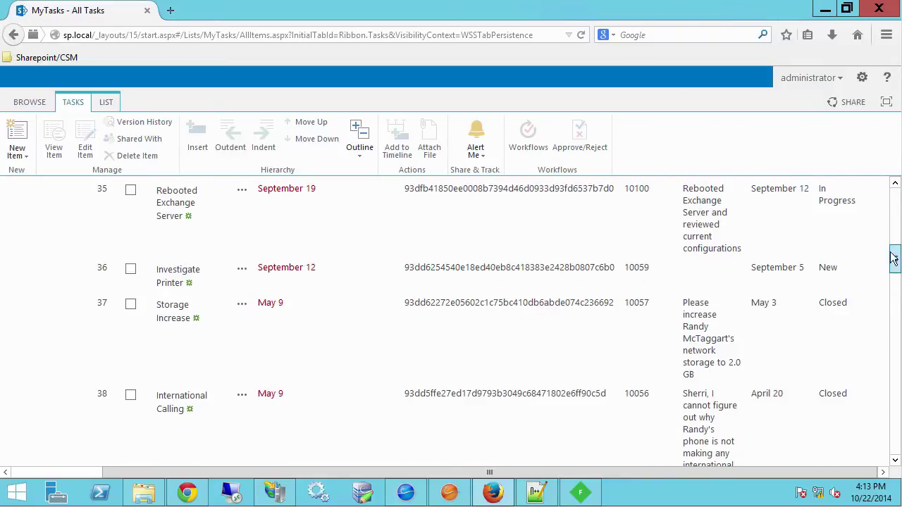
pyautogui.click(838, 246)
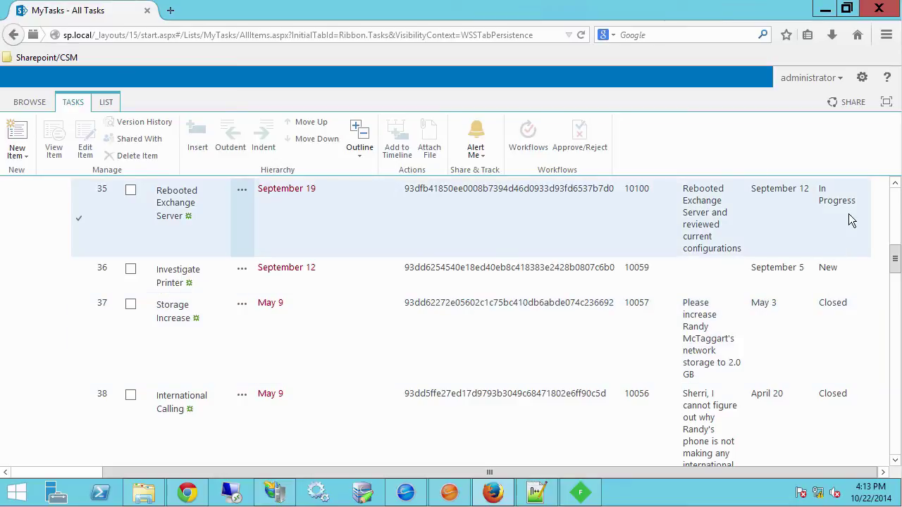
pyautogui.click(835, 272)
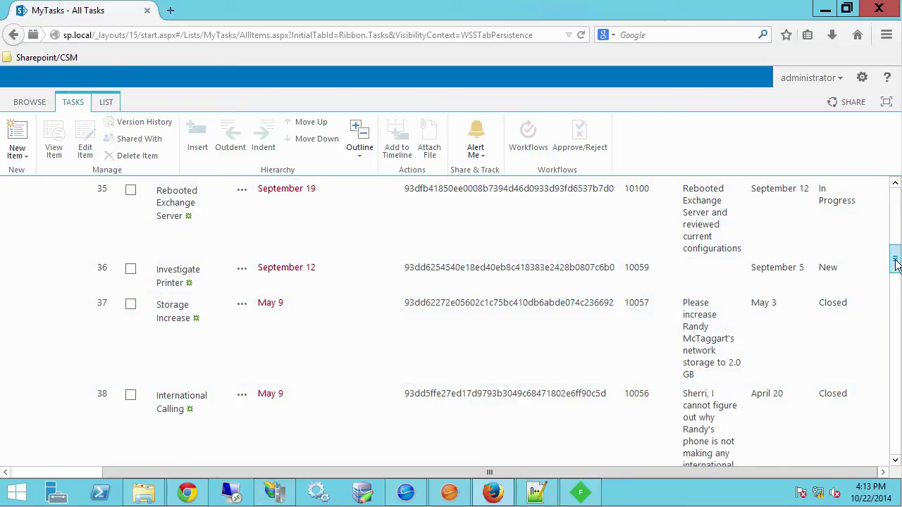
pyautogui.moveTo(894, 257); pyautogui.dragTo(894, 195)
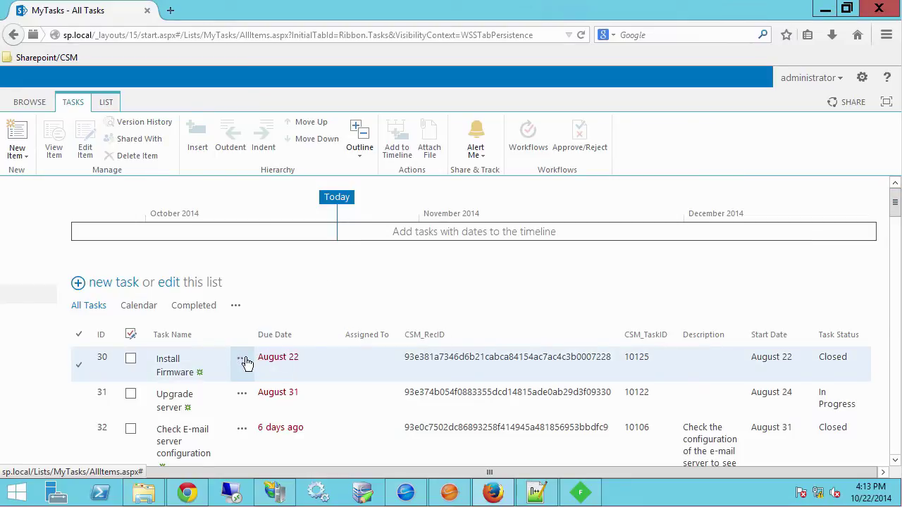
# Add the Upgrade server, Check E-mail server configuration and Mail Server Down tasks to the MyTasks timeline
pyautogui.click(241, 392)
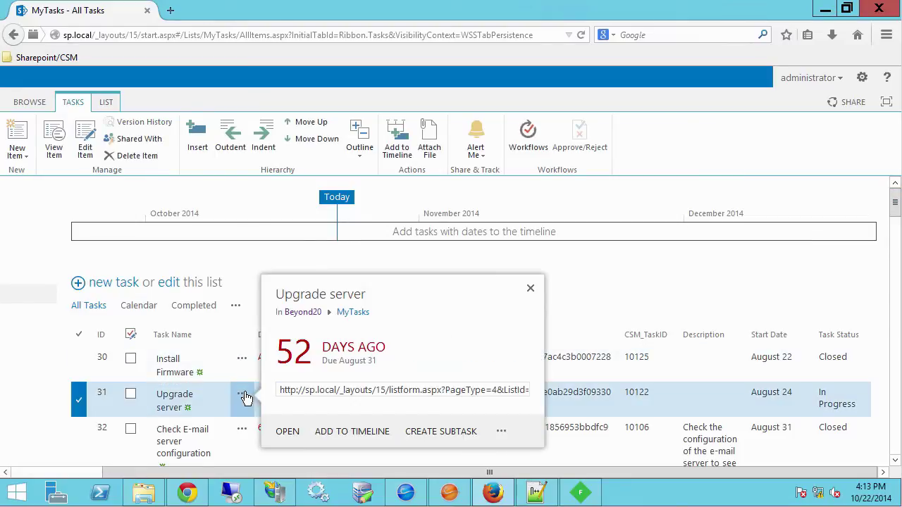
pyautogui.click(352, 430)
pyautogui.scroll(-1, 325, 365)
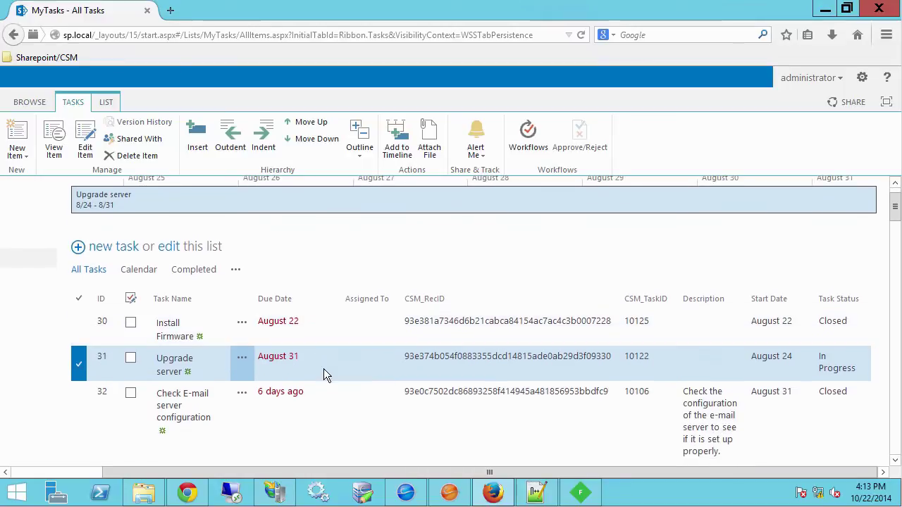
pyautogui.click(242, 393)
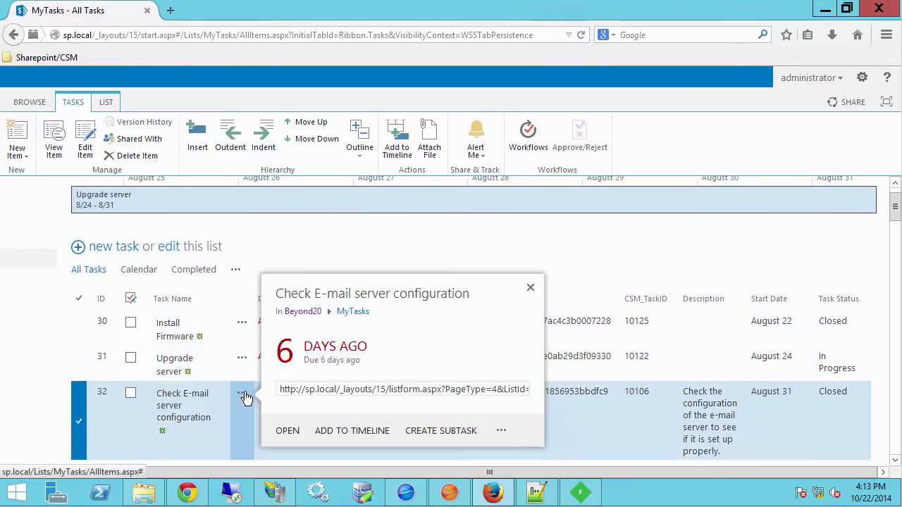
pyautogui.click(356, 436)
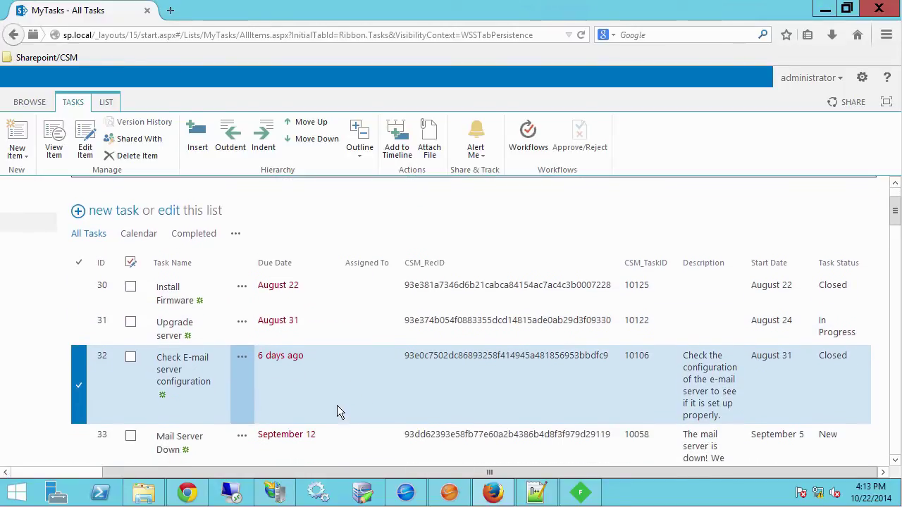
pyautogui.scroll(-2, 329, 391)
pyautogui.click(242, 437)
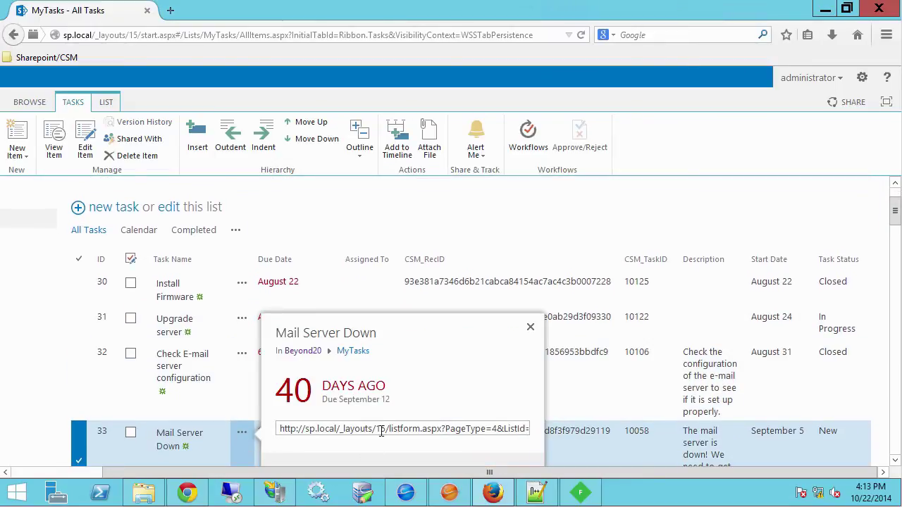
pyautogui.scroll(-2, 366, 431)
pyautogui.click(341, 396)
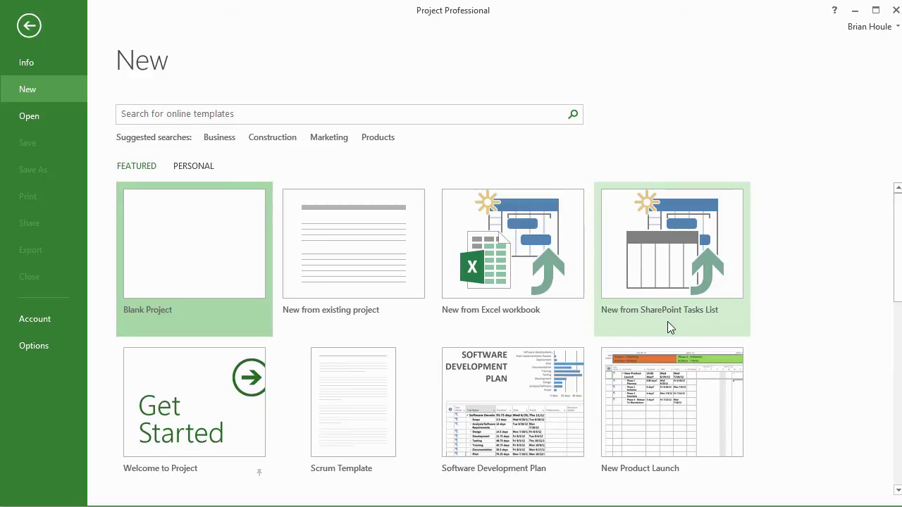
pyautogui.click(668, 274)
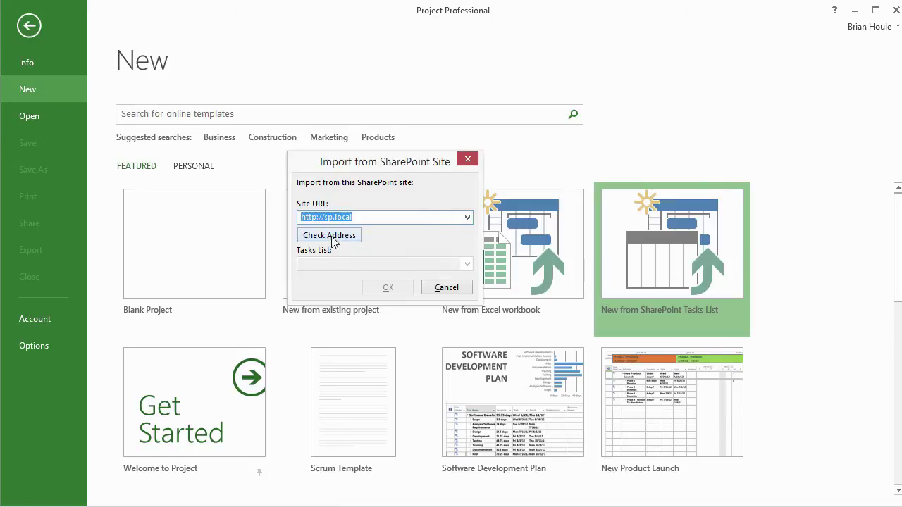
pyautogui.click(333, 239)
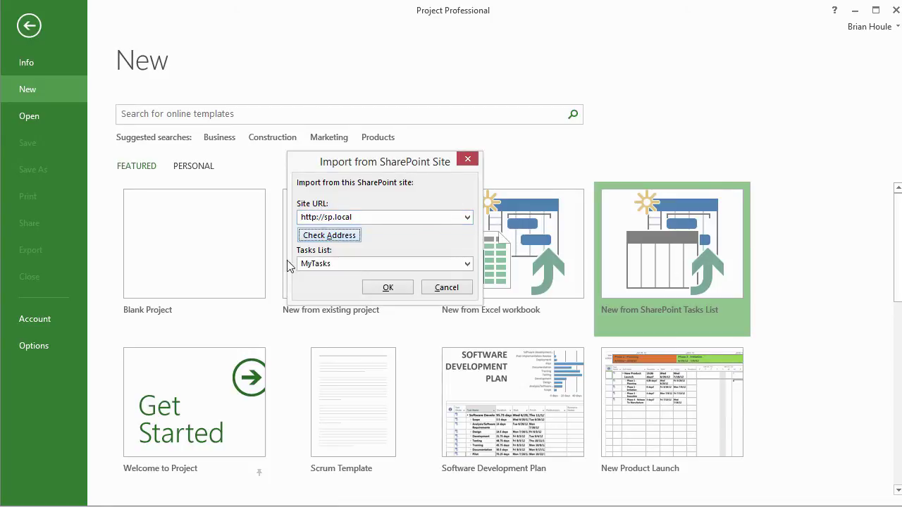
pyautogui.click(384, 289)
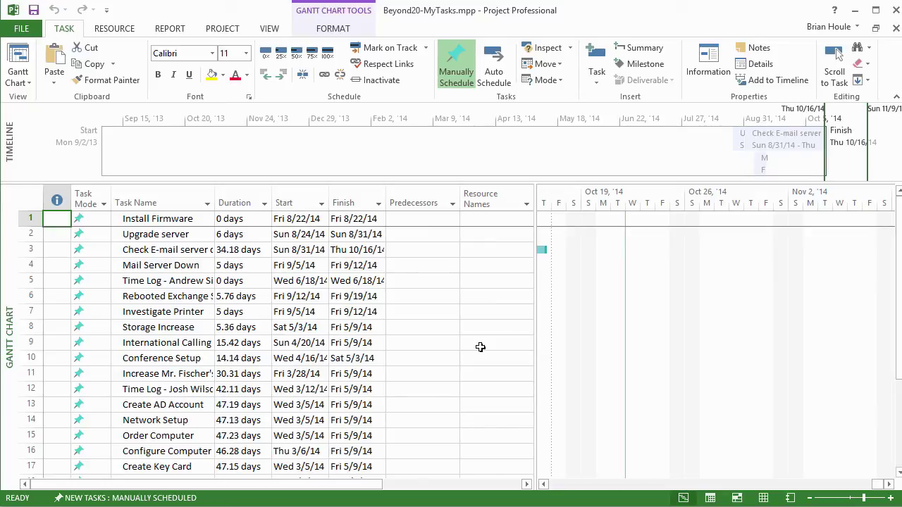
# Minimize Project Professional and Firefox to return to the Tasks list in Cherwell Service Management
pyautogui.click(854, 10)
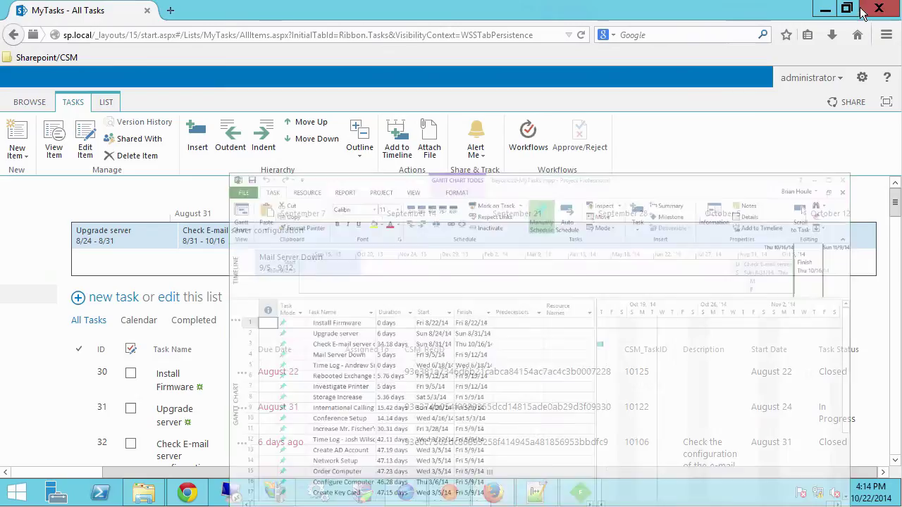
pyautogui.click(825, 9)
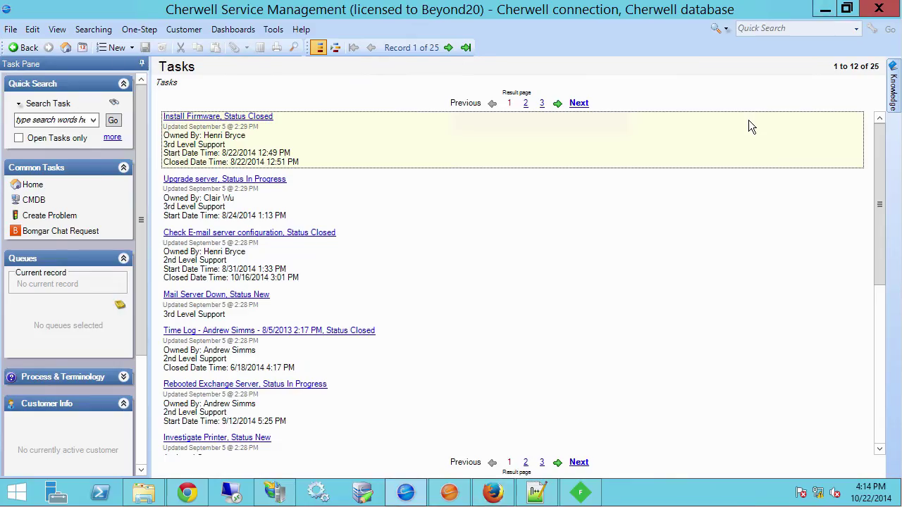